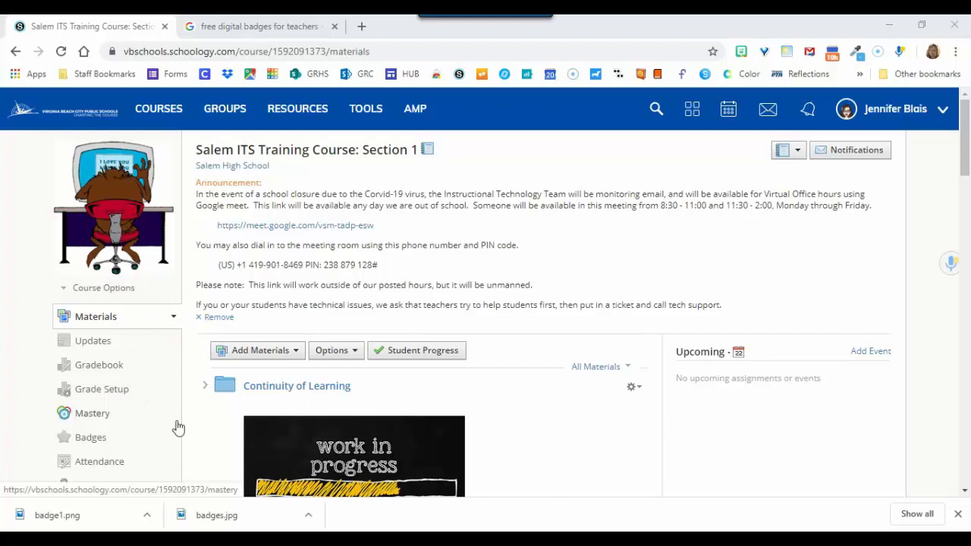
Step: Open the Salem ITS Training Course's badges page and examine the Twitter Chat badge description and the options for adding badges
{"action": "left_click", "coordinate": [99, 441]}
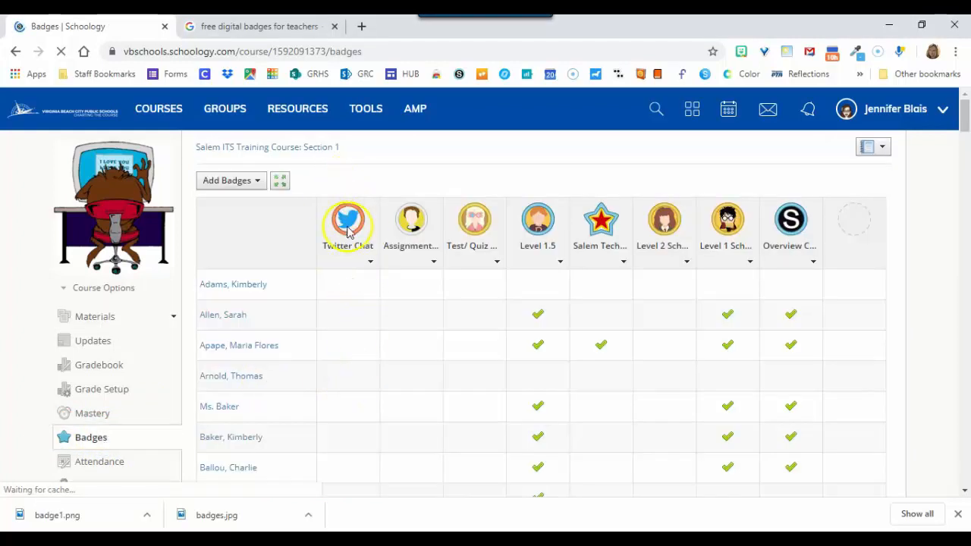
{"action": "mouse_move", "coordinate": [339, 231]}
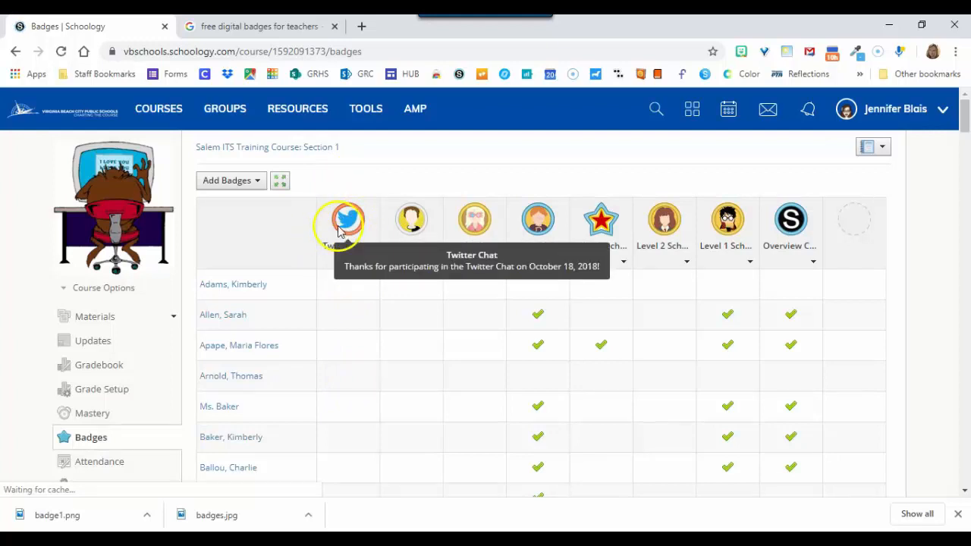
{"action": "mouse_move", "coordinate": [415, 229]}
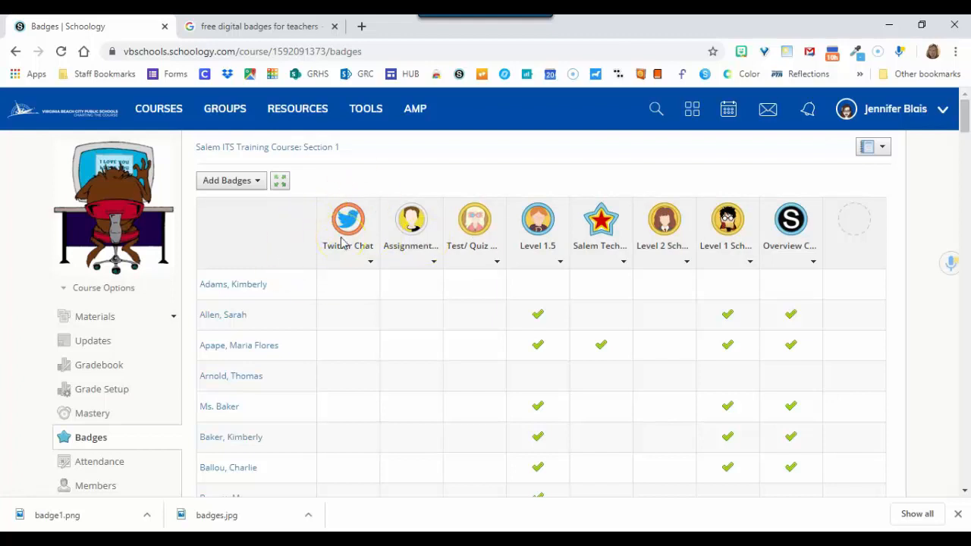
{"action": "left_click", "coordinate": [258, 182]}
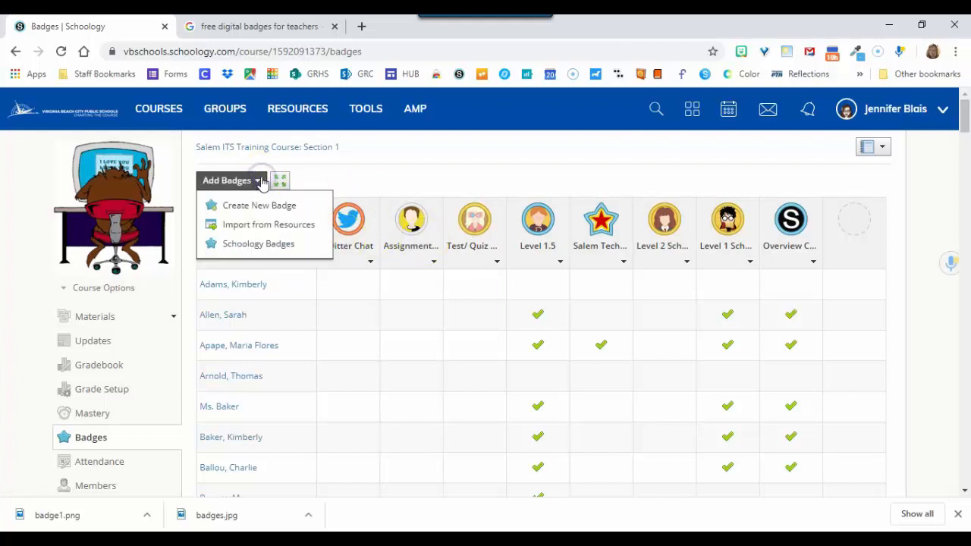
{"action": "left_click", "coordinate": [357, 176]}
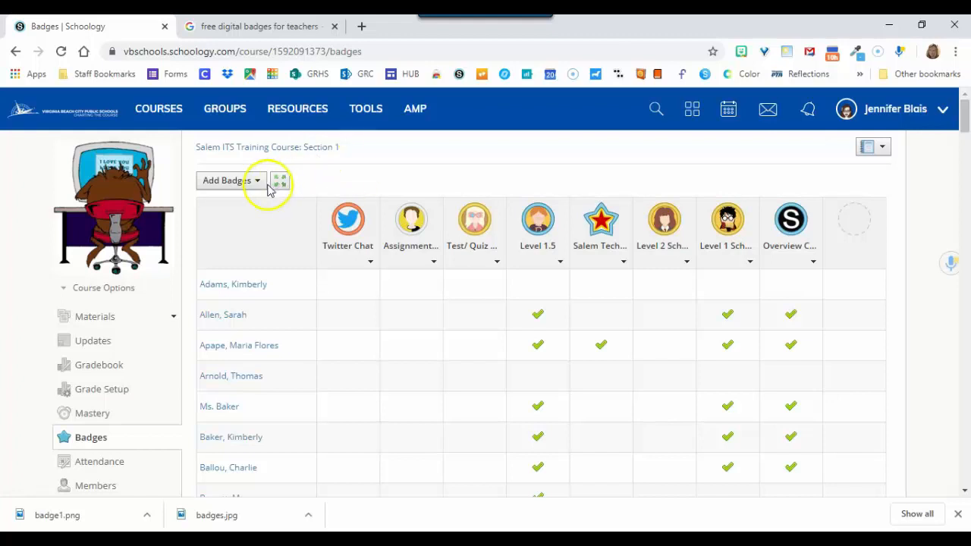
Step: Create a folder named "badges" in the Home collection of the personal resources
{"action": "left_click", "coordinate": [292, 113]}
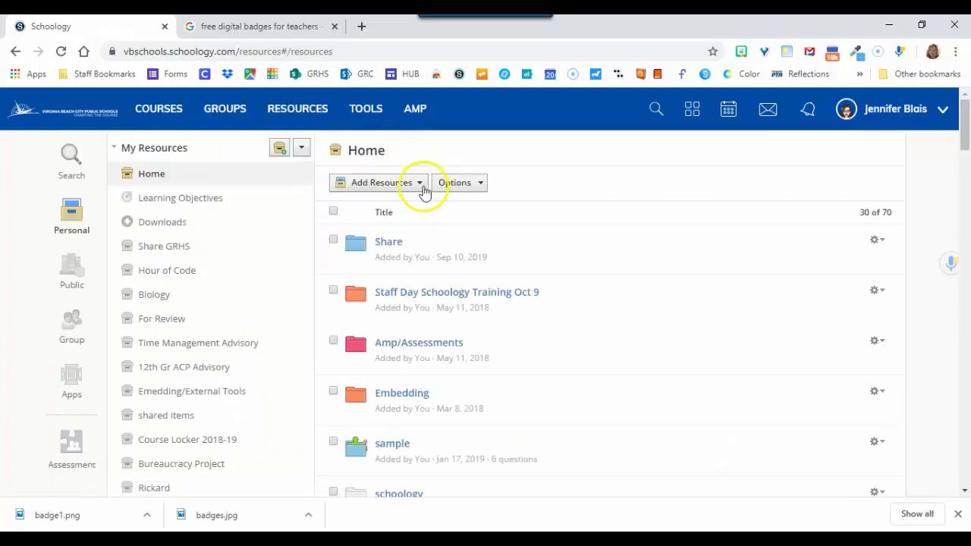
{"action": "left_click", "coordinate": [422, 186]}
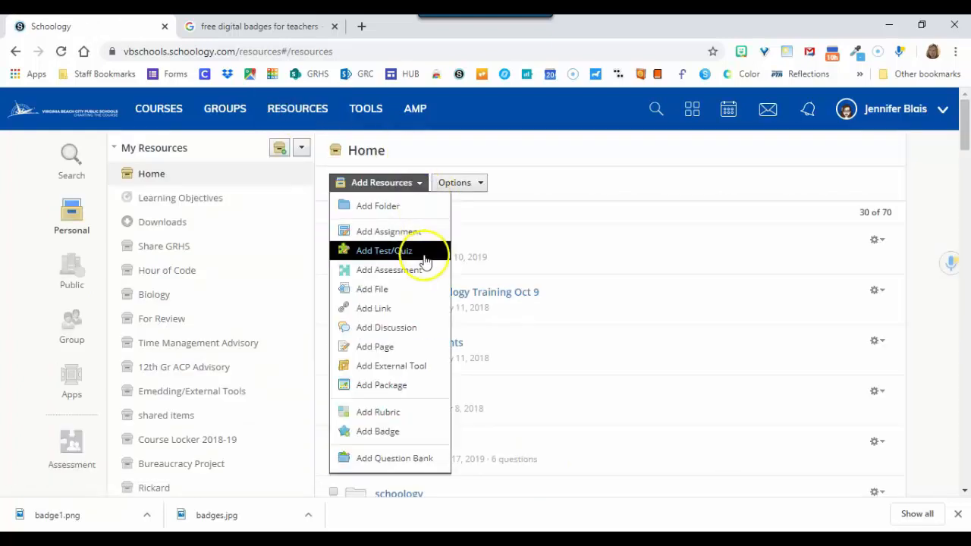
{"action": "left_click", "coordinate": [394, 207]}
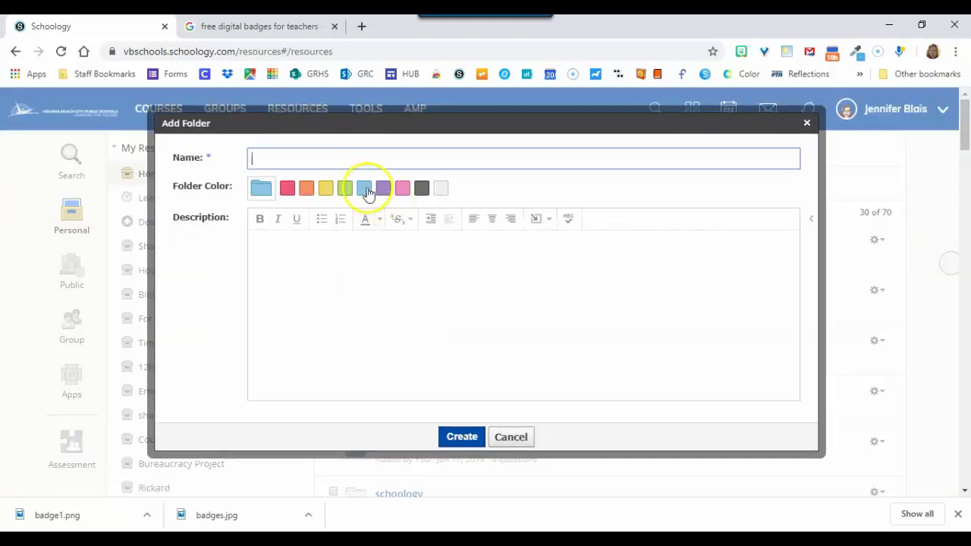
{"action": "type", "text": "ba"}
{"action": "type", "text": "d"}
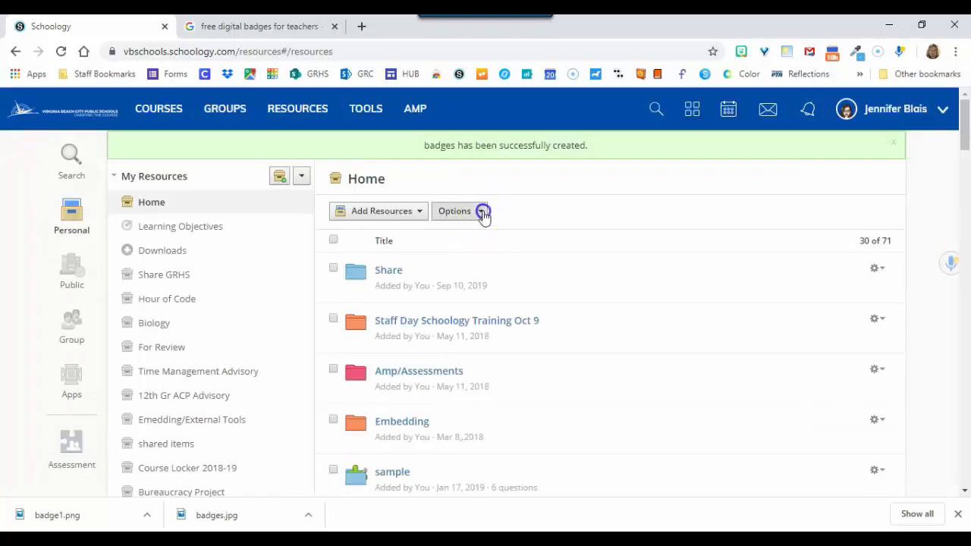
Step: Reorder the Home collection so that the yellow Badges folder comes first, above Share, and save the order
{"action": "left_click", "coordinate": [481, 211]}
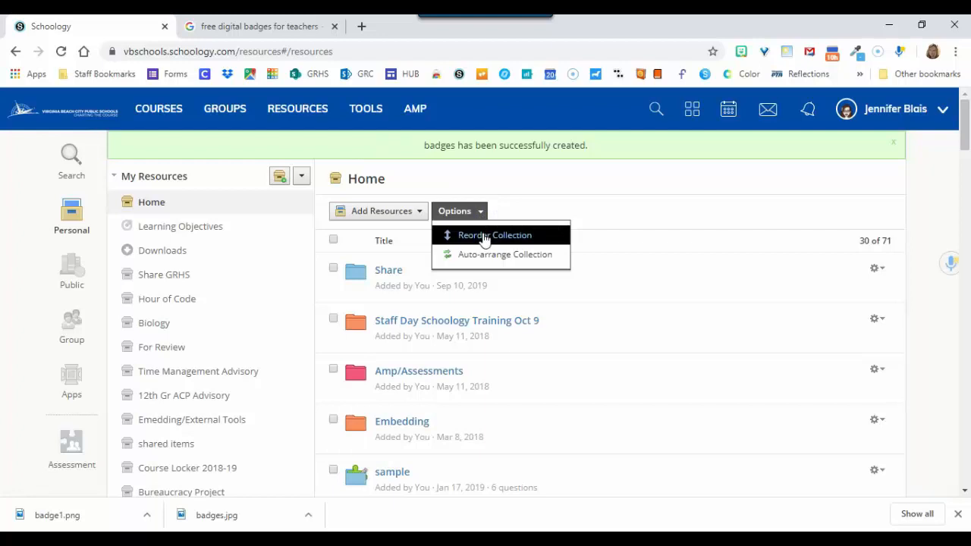
{"action": "left_click", "coordinate": [484, 237]}
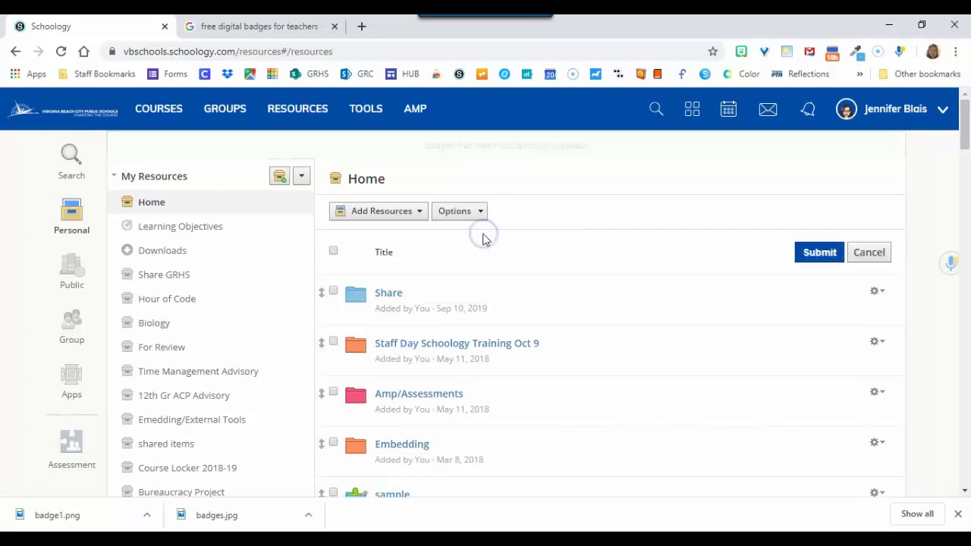
{"action": "left_click_drag", "start_coordinate": [966, 133], "coordinate": [966, 425]}
{"action": "left_click_drag", "start_coordinate": [321, 329], "coordinate": [353, 270]}
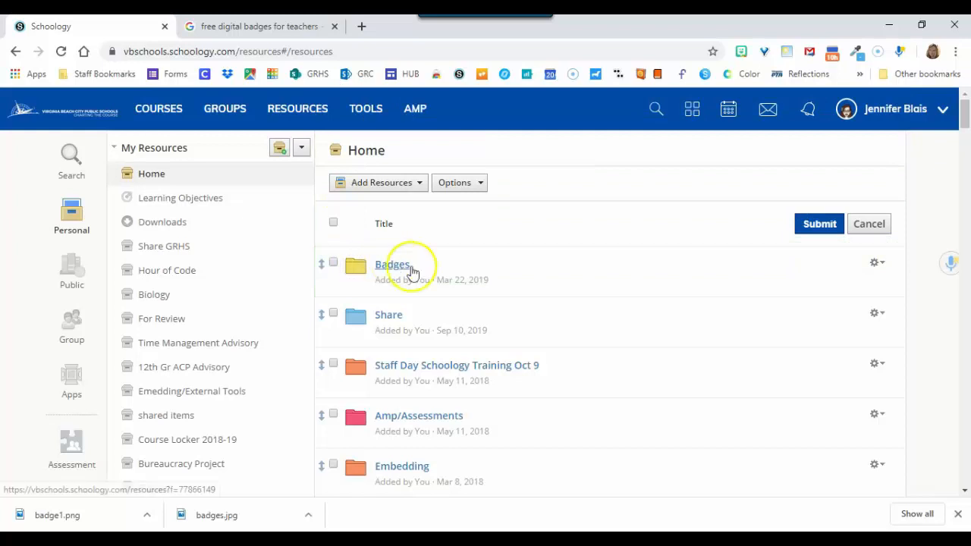
{"action": "left_click", "coordinate": [820, 225]}
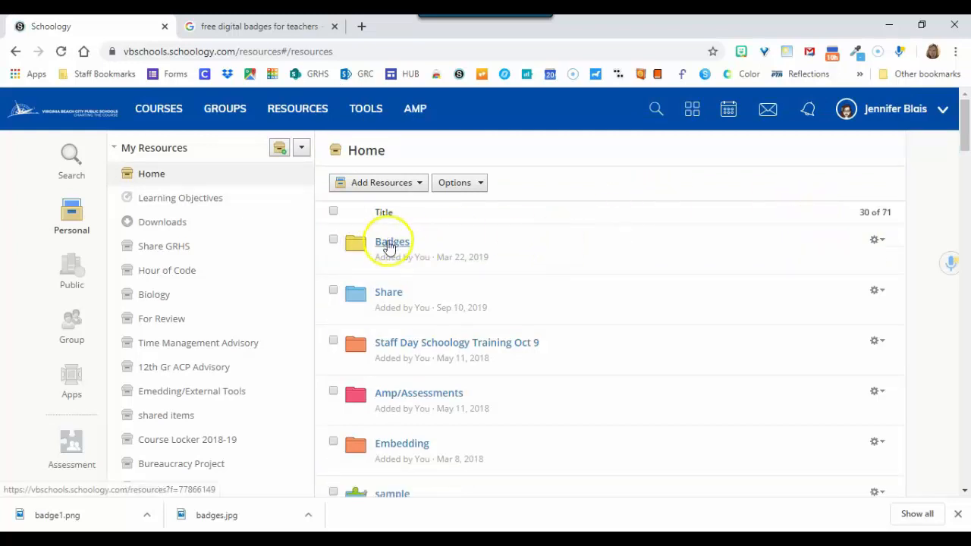
Step: Inside the yellow Badges folder, start a badge template with the title "new badge" and the message "3/22"
{"action": "left_click", "coordinate": [390, 243]}
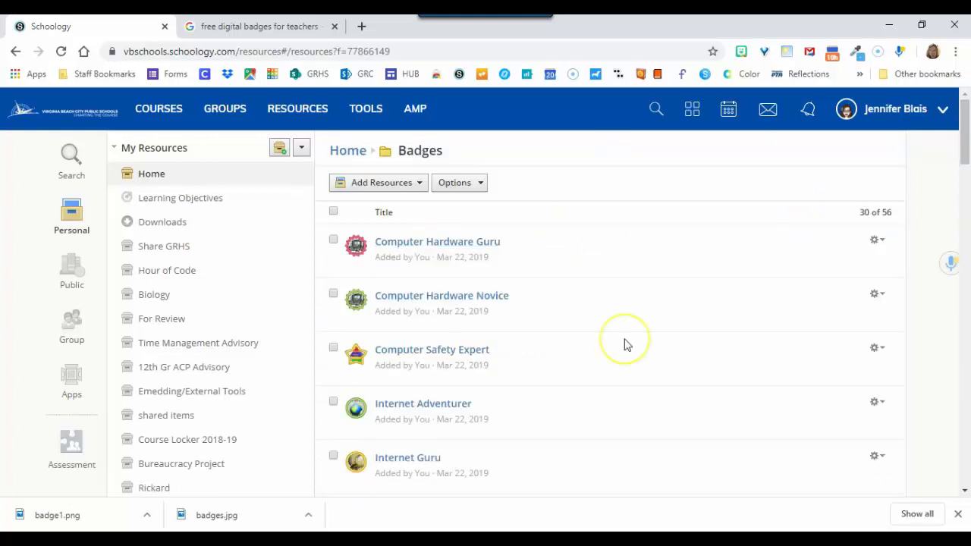
{"action": "scroll", "coordinate": [624, 343], "scroll_direction": "down", "scroll_amount": 2}
{"action": "scroll", "coordinate": [626, 346], "scroll_direction": "up", "scroll_amount": 1}
{"action": "scroll", "coordinate": [626, 346], "scroll_direction": "up", "scroll_amount": 1}
{"action": "scroll", "coordinate": [627, 345], "scroll_direction": "down", "scroll_amount": 1}
{"action": "scroll", "coordinate": [627, 345], "scroll_direction": "up", "scroll_amount": 1}
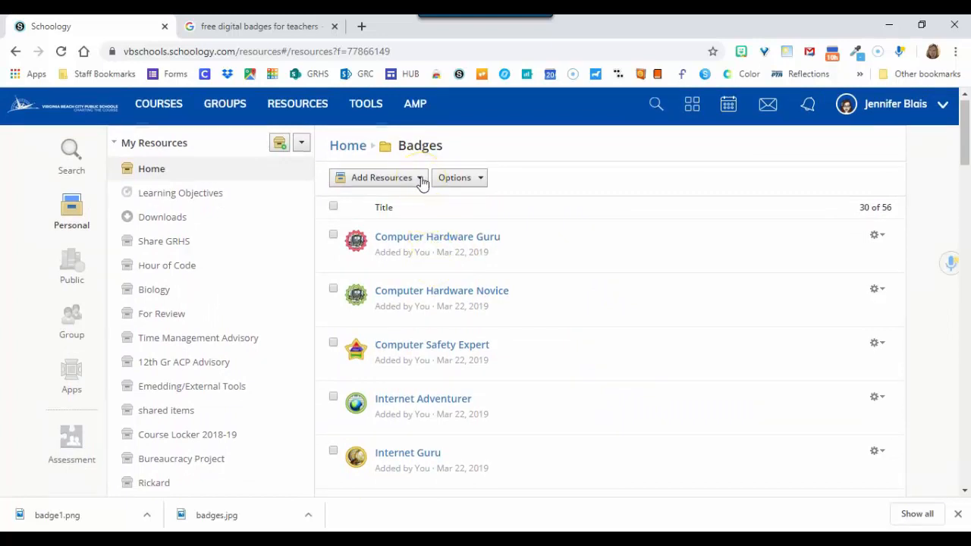
{"action": "left_click", "coordinate": [423, 183]}
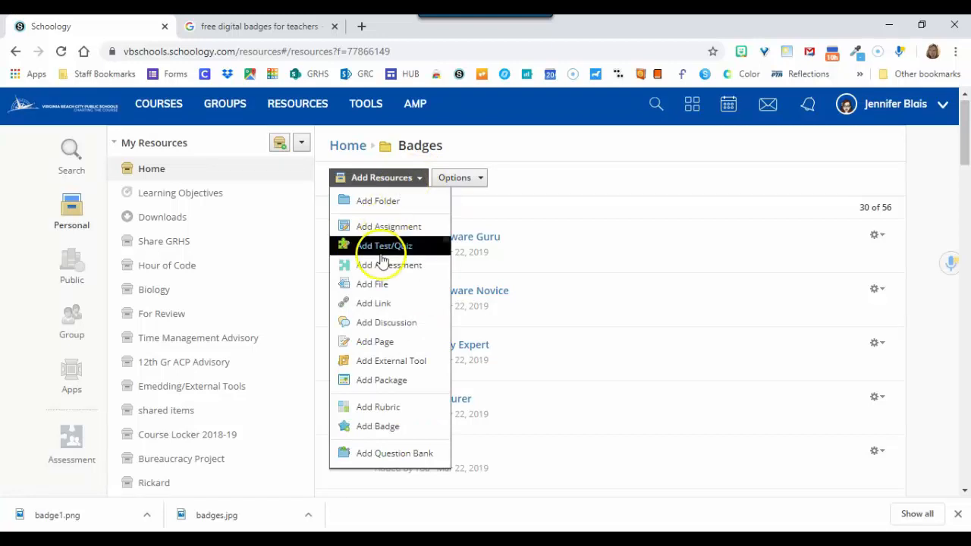
{"action": "left_click", "coordinate": [385, 427]}
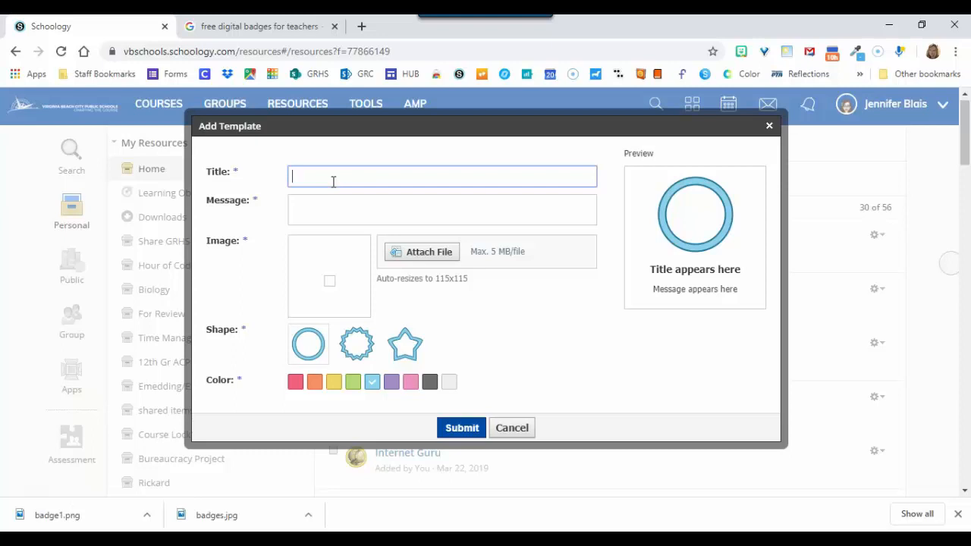
{"action": "type", "text": "new b"}
{"action": "type", "text": "adge"}
{"action": "key", "text": "Tab"}
{"action": "type", "text": "3/22"}
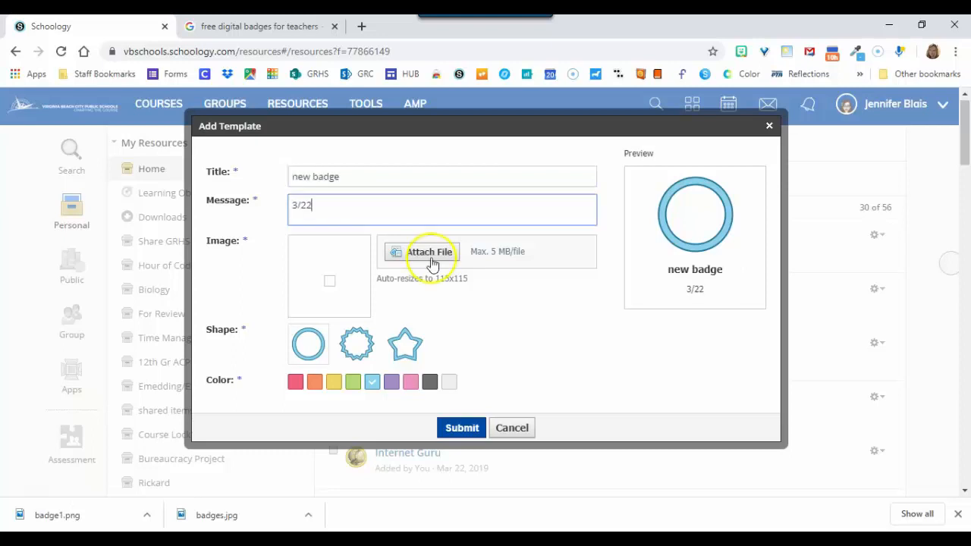
Step: Attach the picture badge1 from the Pictures folder as the badge's image
{"action": "left_click", "coordinate": [431, 258]}
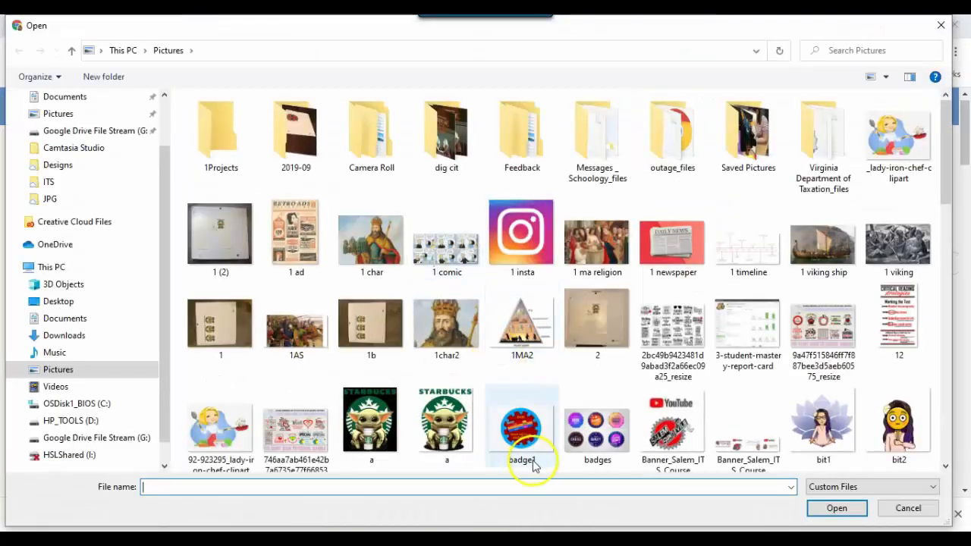
{"action": "left_click", "coordinate": [526, 436]}
{"action": "left_click", "coordinate": [839, 513]}
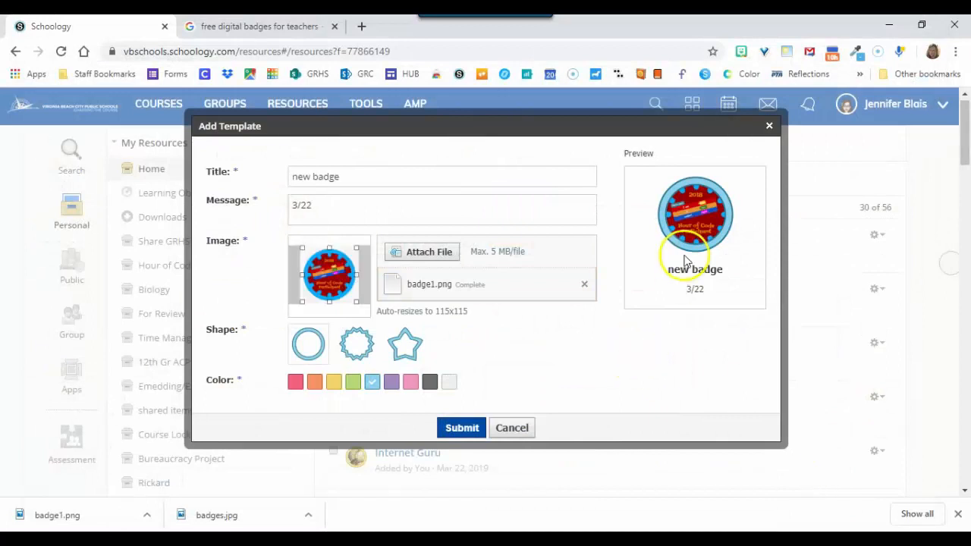
Step: Try the scalloped and star shapes on the badge and return to the circle shape
{"action": "left_click", "coordinate": [360, 348]}
{"action": "left_click", "coordinate": [396, 346]}
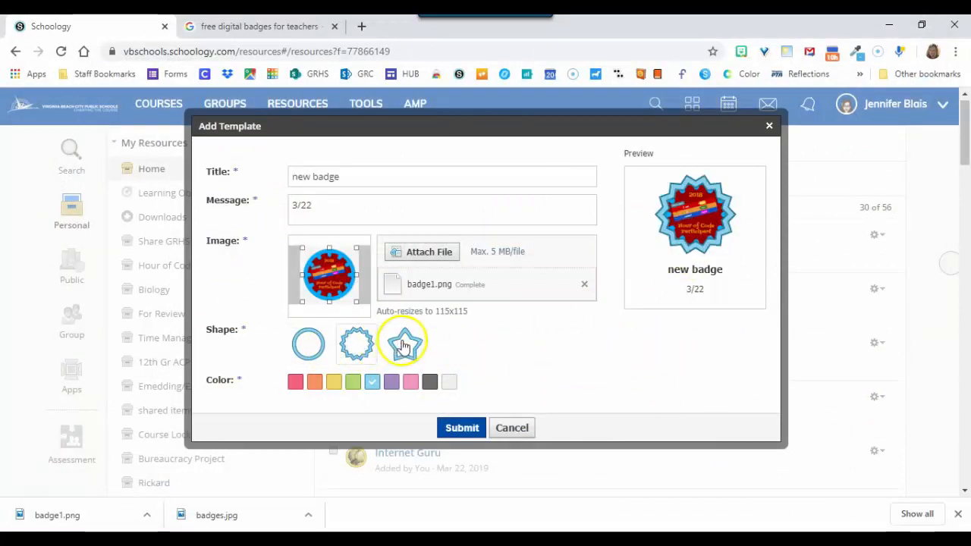
{"action": "left_click", "coordinate": [357, 345]}
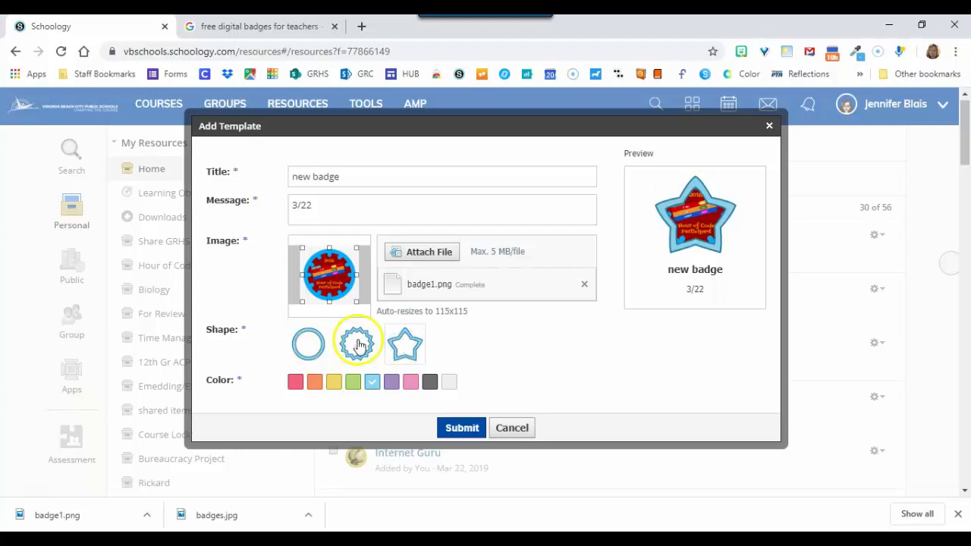
{"action": "left_click", "coordinate": [316, 343]}
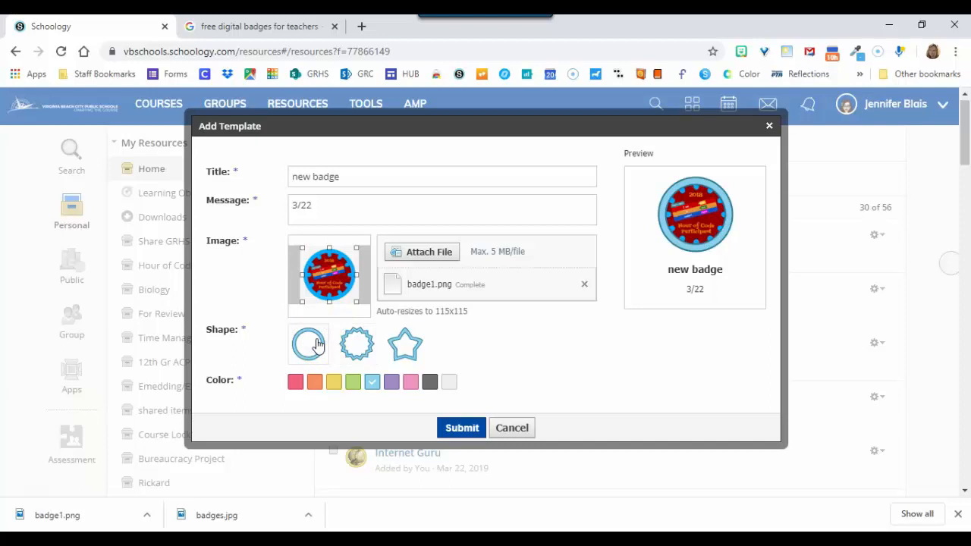
Step: Set the badge's color to pink after trying green, yellow and orange, and submit the template
{"action": "left_click", "coordinate": [353, 386]}
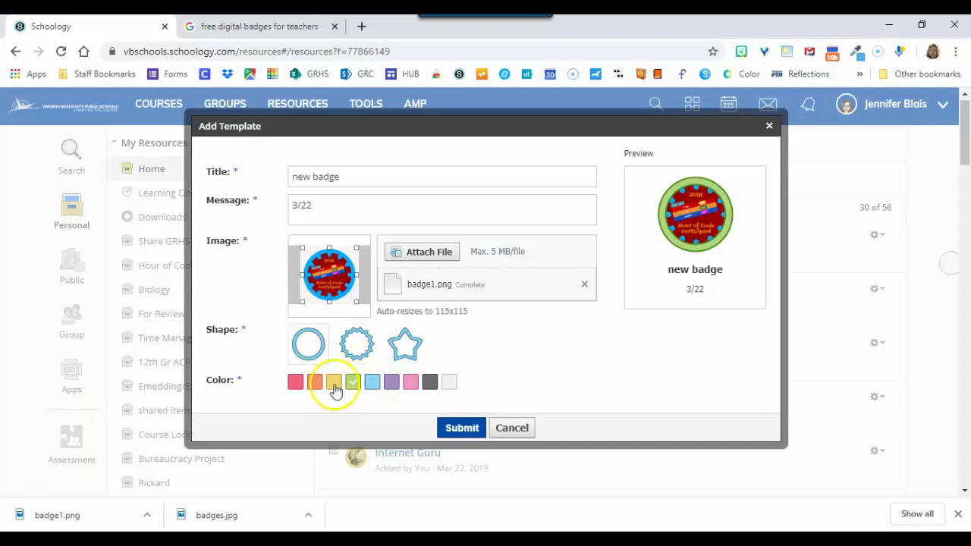
{"action": "left_click", "coordinate": [333, 389]}
{"action": "left_click", "coordinate": [315, 386]}
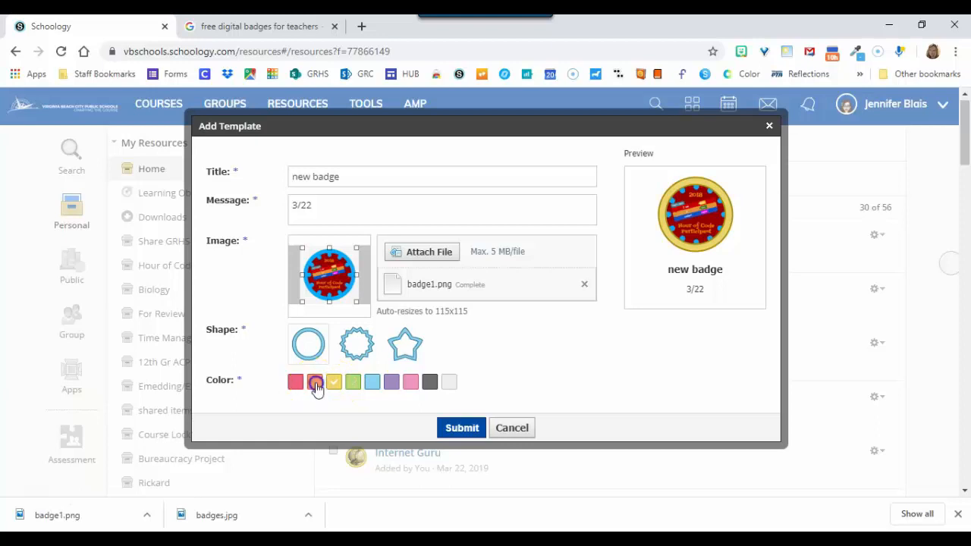
{"action": "left_click", "coordinate": [410, 387]}
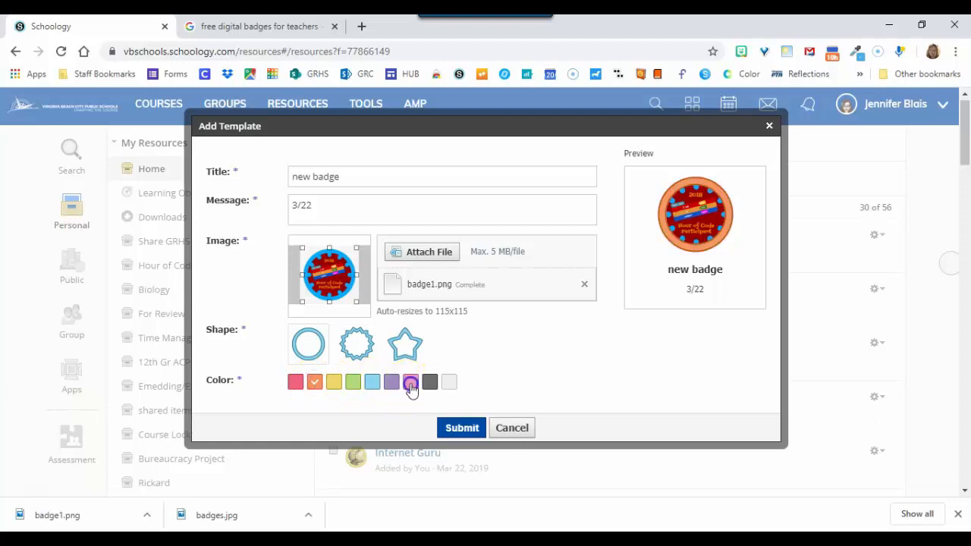
{"action": "left_click", "coordinate": [459, 429]}
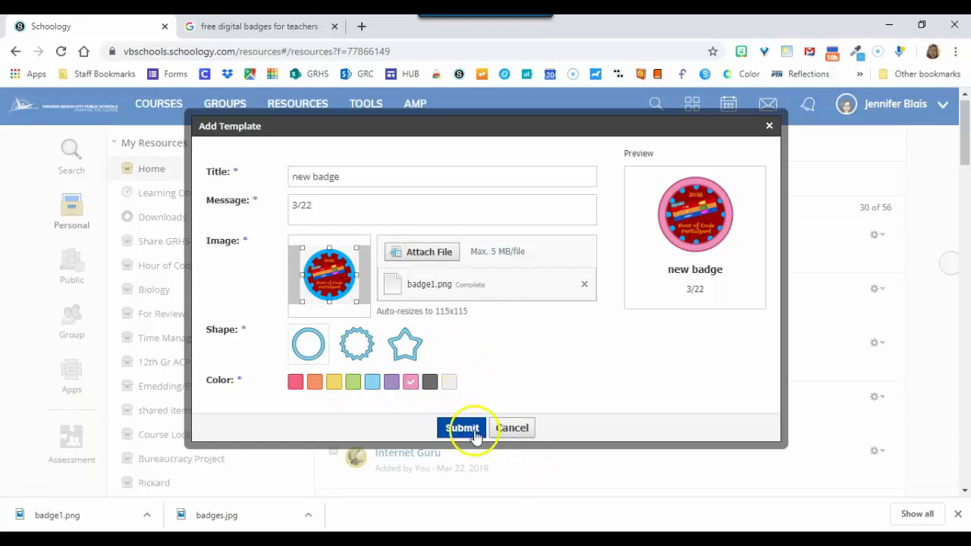
{"action": "left_click", "coordinate": [474, 431]}
Step: Find "new badge" at the end of the Badges folder, view its preview and close it
{"action": "left_click_drag", "start_coordinate": [965, 133], "coordinate": [964, 519]}
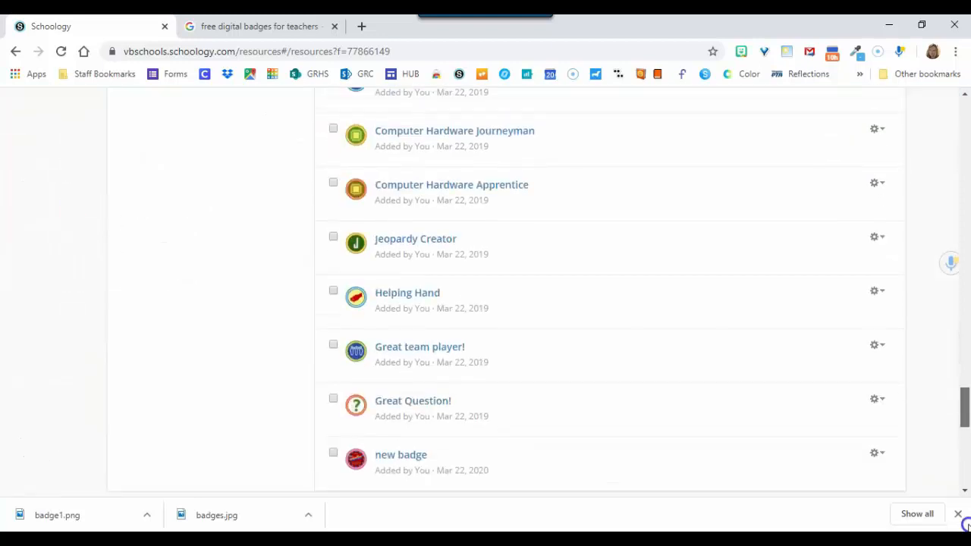
{"action": "left_click", "coordinate": [397, 453]}
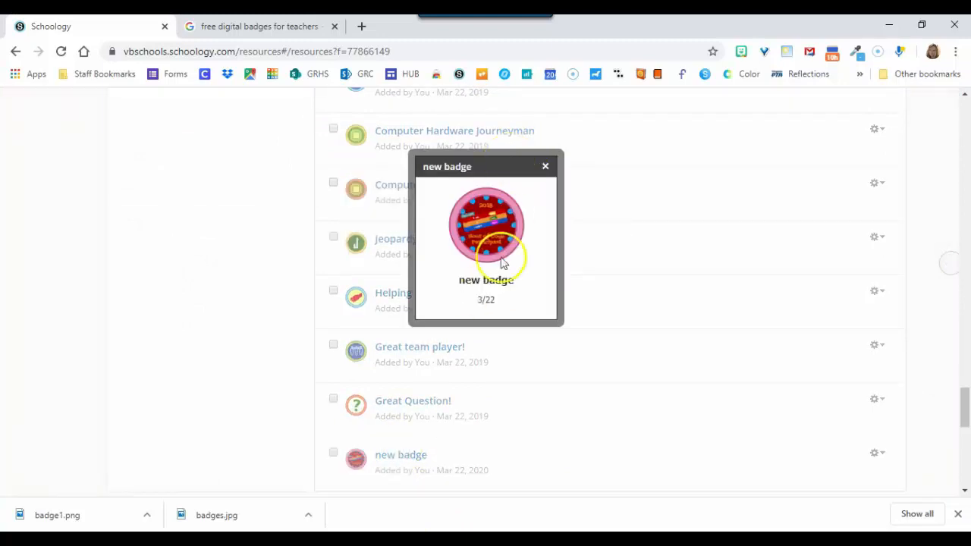
{"action": "left_click", "coordinate": [545, 166]}
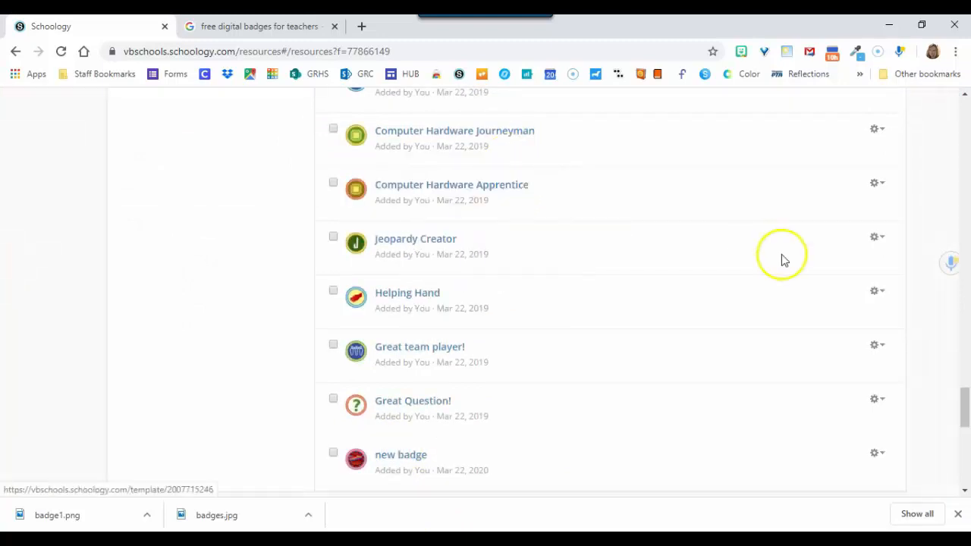
Step: Open the Badges page of the Salem ITS Training Course
{"action": "left_click_drag", "start_coordinate": [963, 407], "coordinate": [964, 107]}
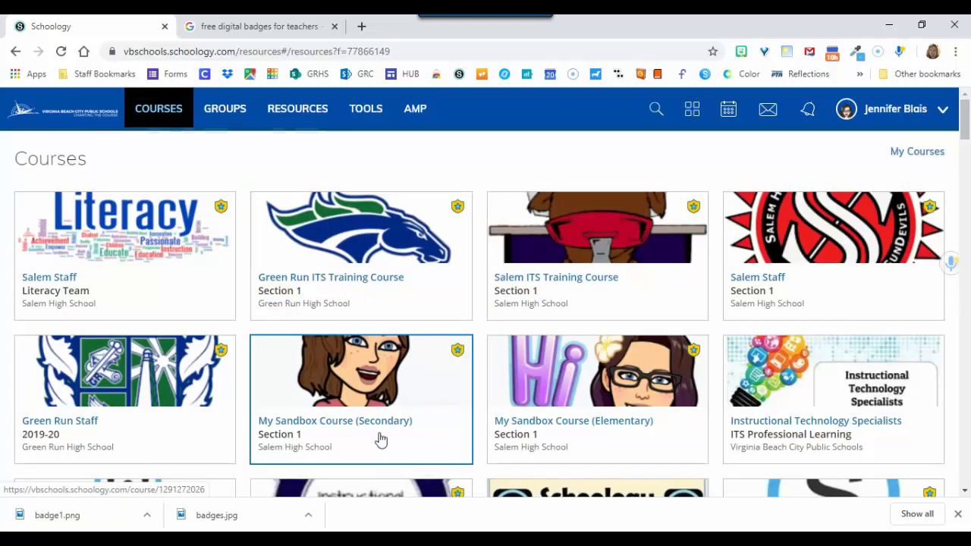
{"action": "left_click", "coordinate": [526, 279]}
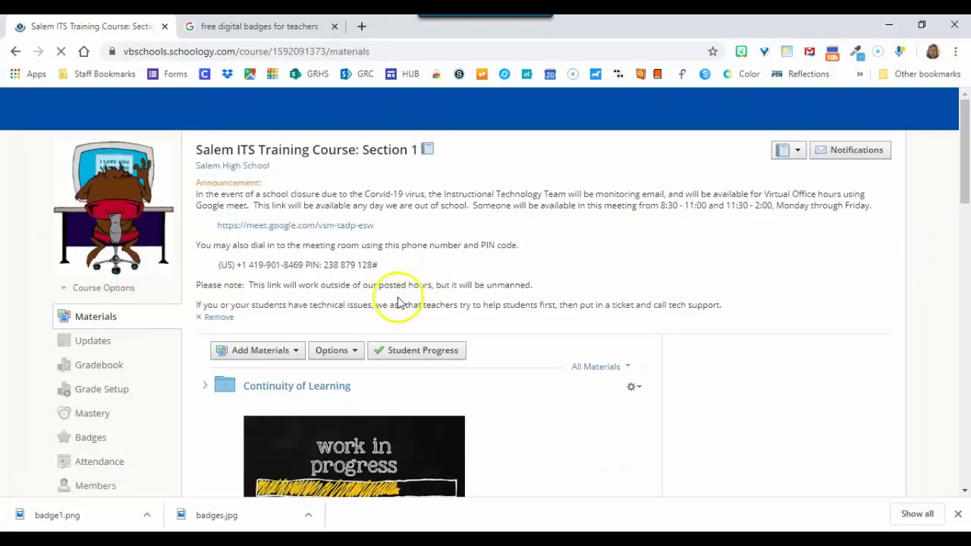
{"action": "left_click", "coordinate": [98, 446]}
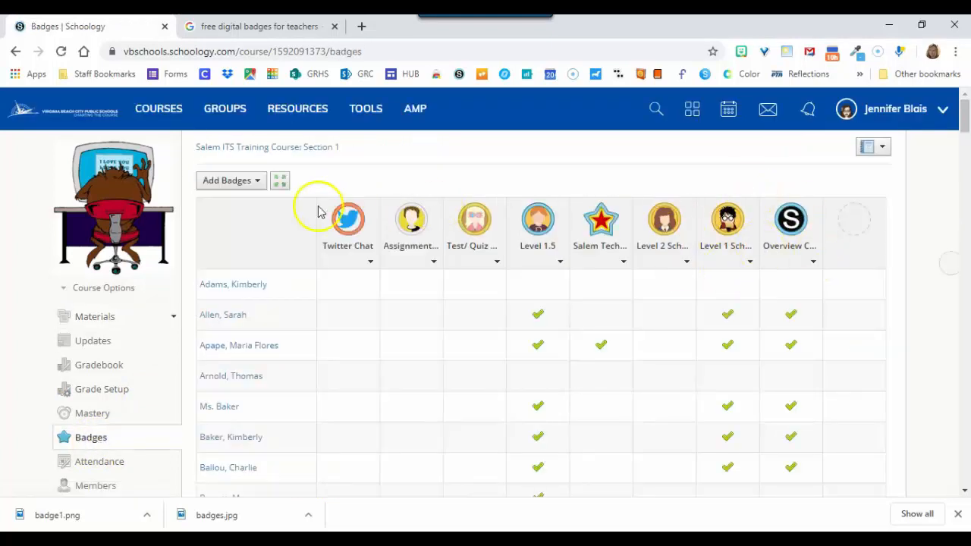
Step: Import "new badge" into the course from the Badges folder in personal resources
{"action": "left_click", "coordinate": [259, 182]}
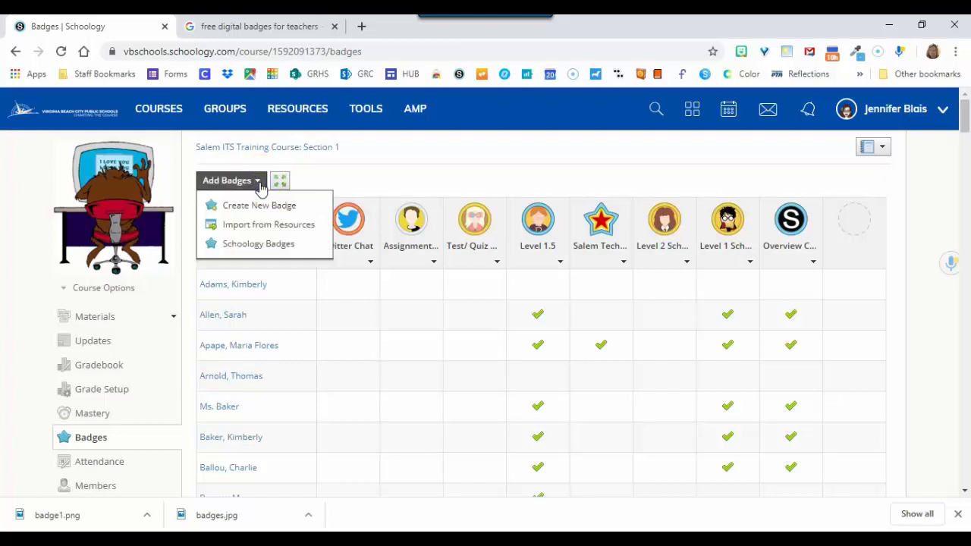
{"action": "left_click", "coordinate": [265, 207]}
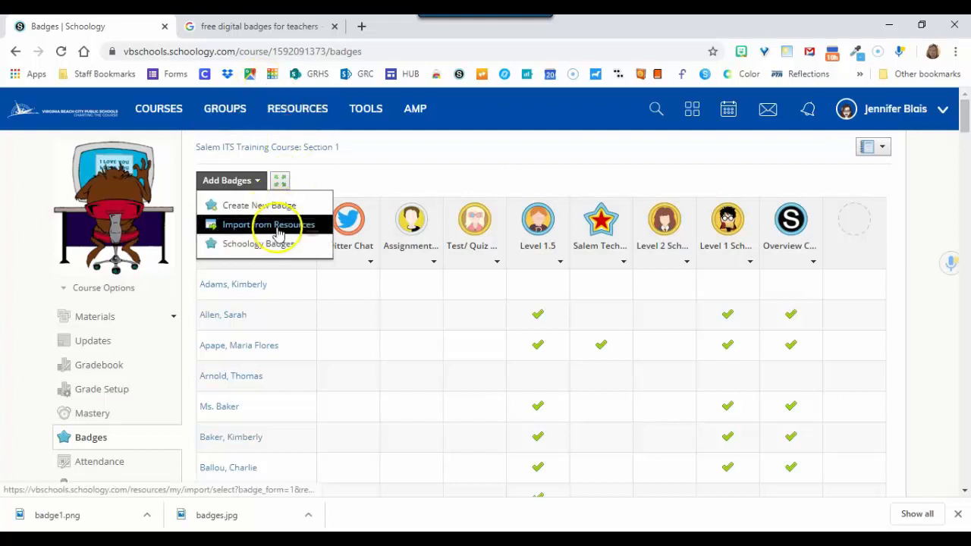
{"action": "left_click", "coordinate": [279, 232]}
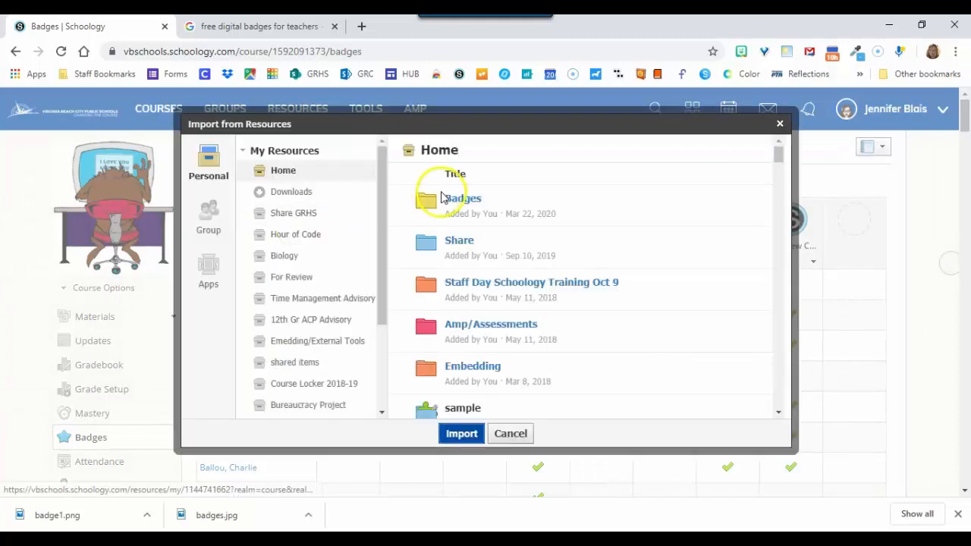
{"action": "left_click", "coordinate": [457, 204]}
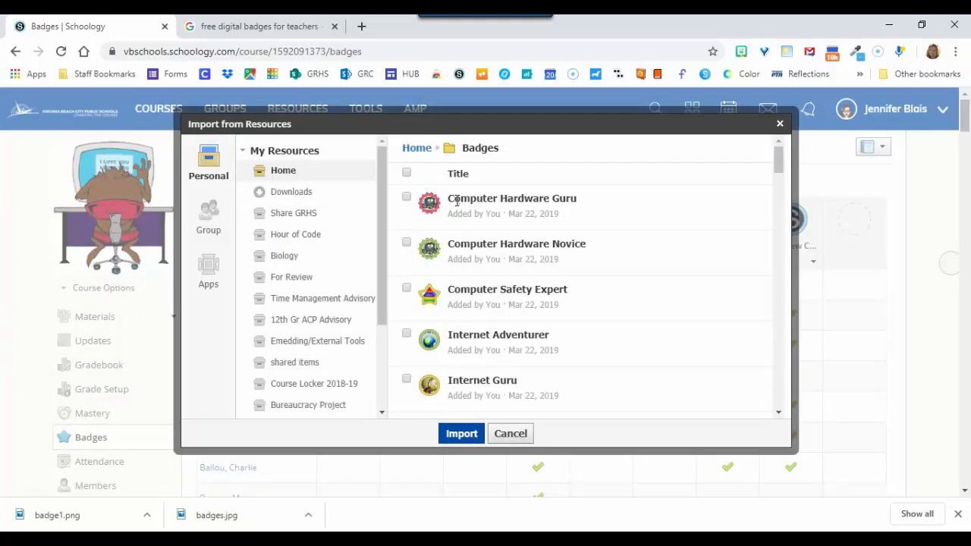
{"action": "left_click_drag", "start_coordinate": [778, 162], "coordinate": [781, 403]}
{"action": "left_click", "coordinate": [407, 386]}
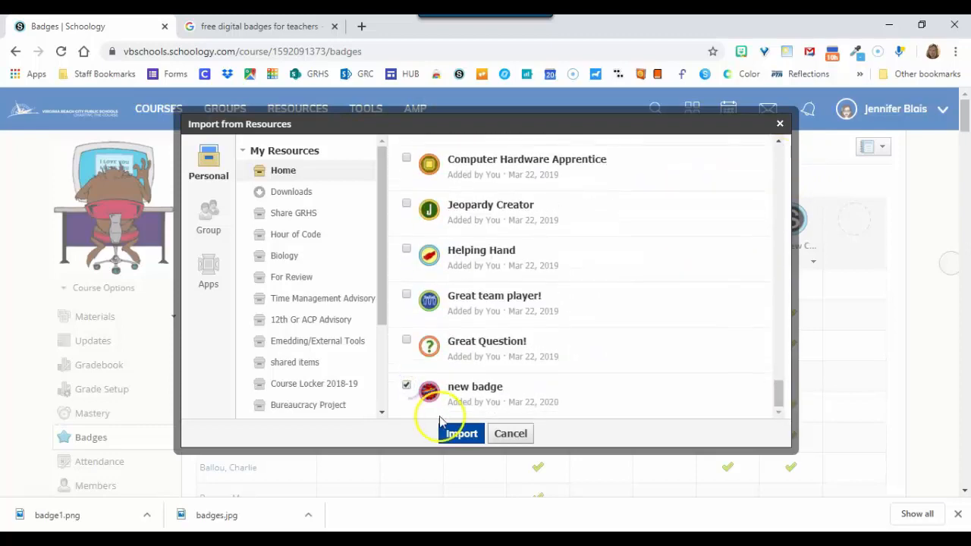
{"action": "left_click", "coordinate": [460, 435]}
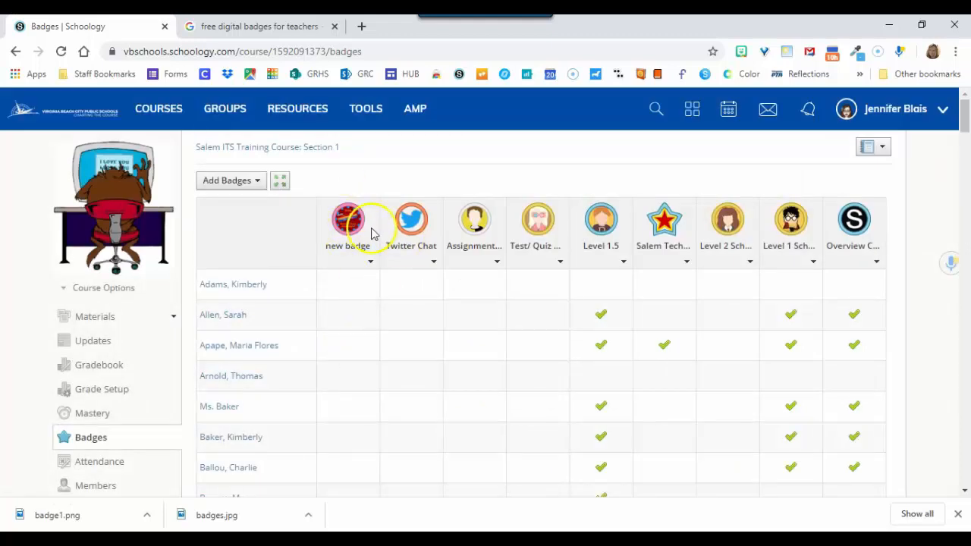
{"action": "left_click", "coordinate": [372, 263]}
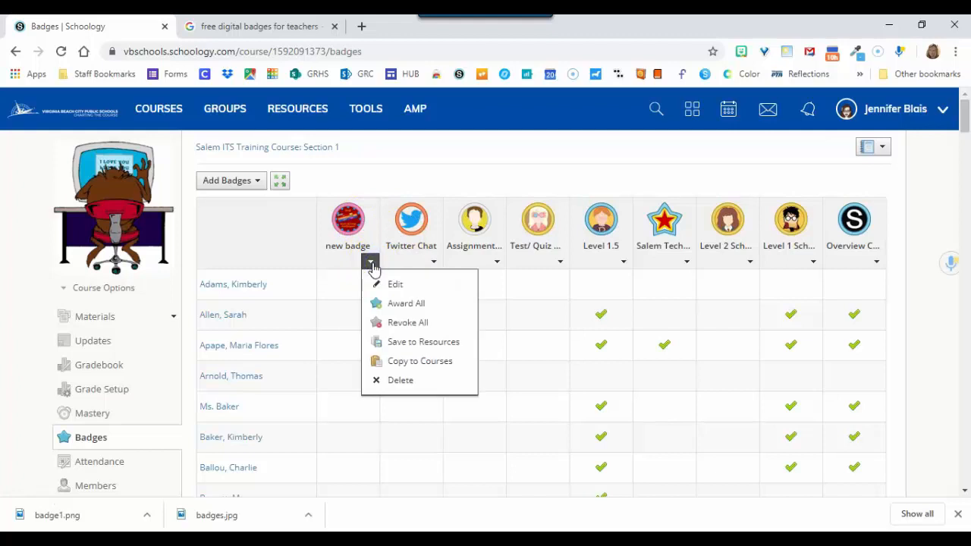
{"action": "left_click", "coordinate": [372, 220]}
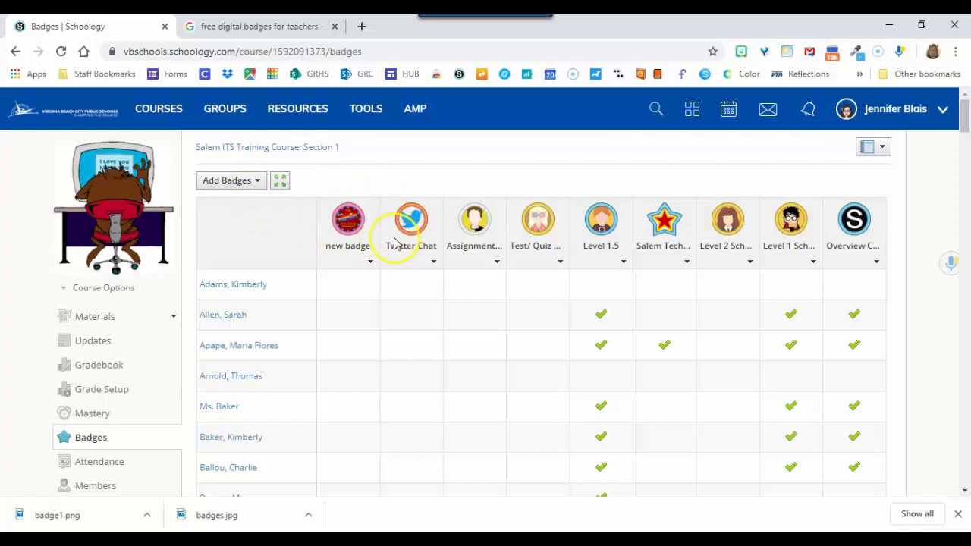
Step: Add the ready-made Schoology badges Good Listener, Homework and Leadership to the course
{"action": "left_click", "coordinate": [258, 182]}
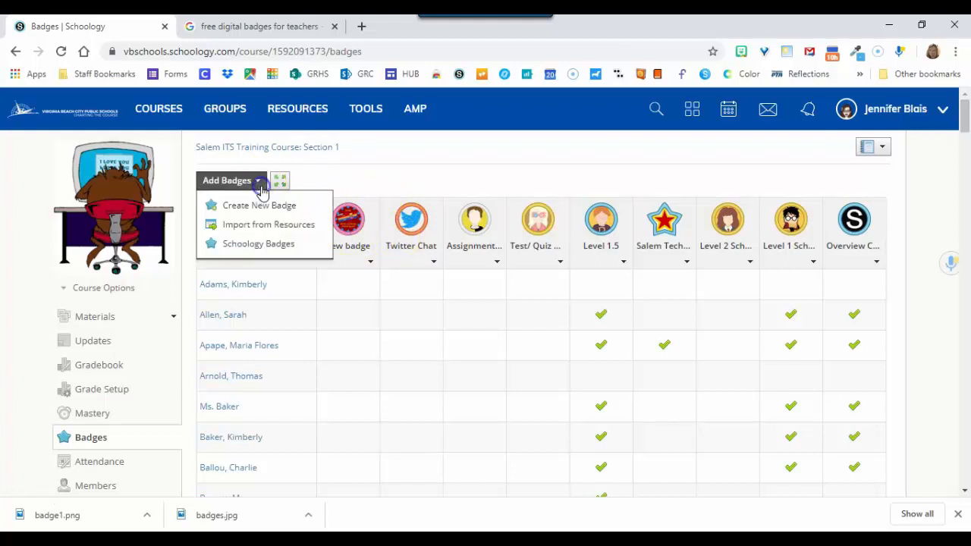
{"action": "left_click", "coordinate": [278, 246]}
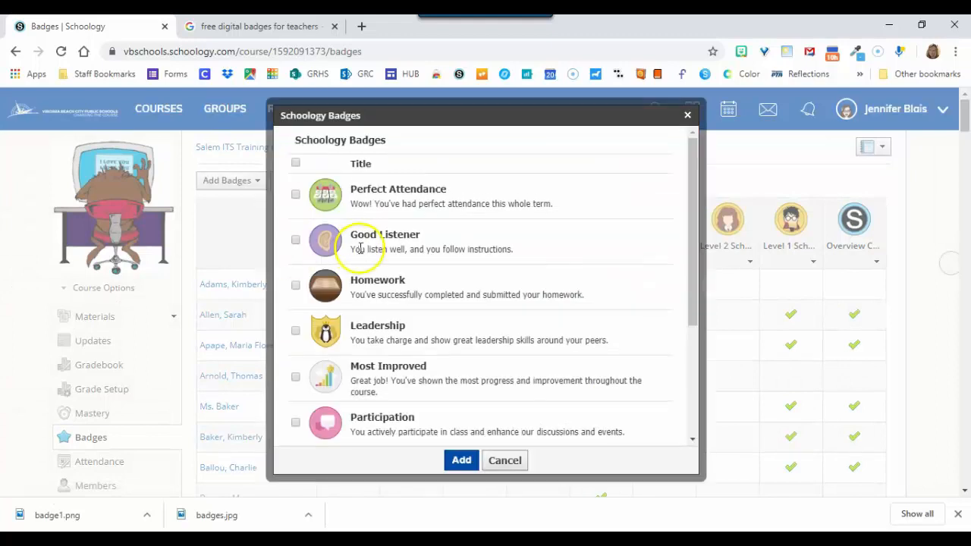
{"action": "left_click", "coordinate": [295, 239]}
{"action": "left_click", "coordinate": [295, 286]}
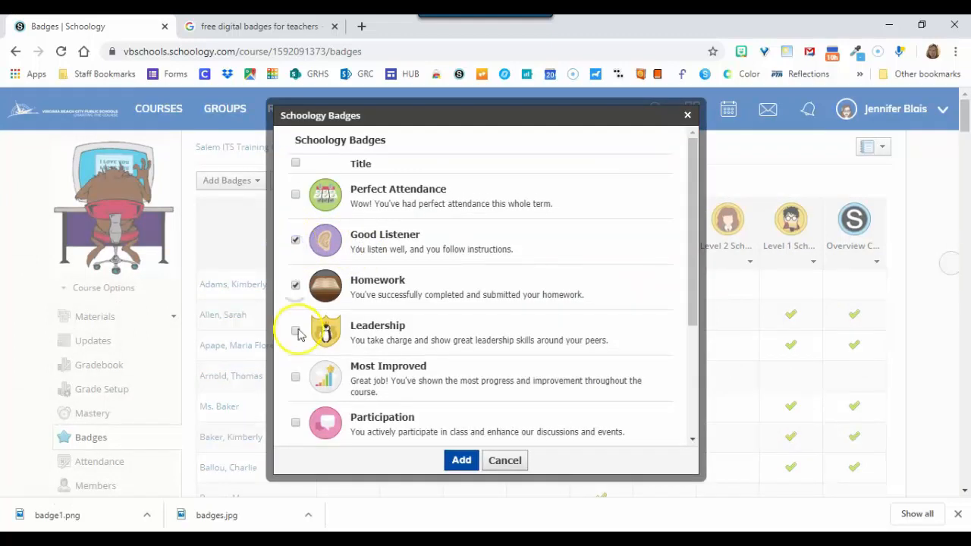
{"action": "left_click", "coordinate": [462, 463]}
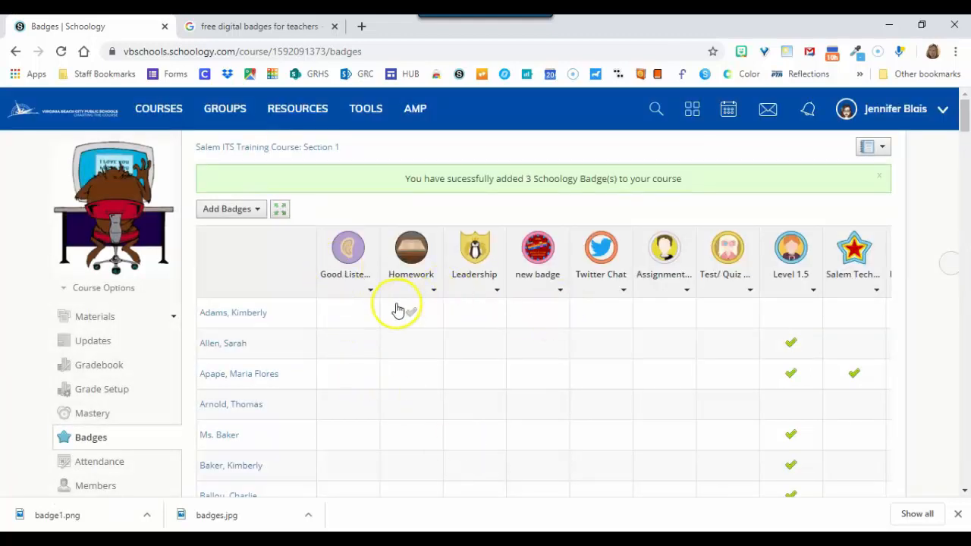
Step: Delete the Good Listener badge from the course and confirm the deletion
{"action": "left_click", "coordinate": [371, 289]}
{"action": "left_click", "coordinate": [400, 354]}
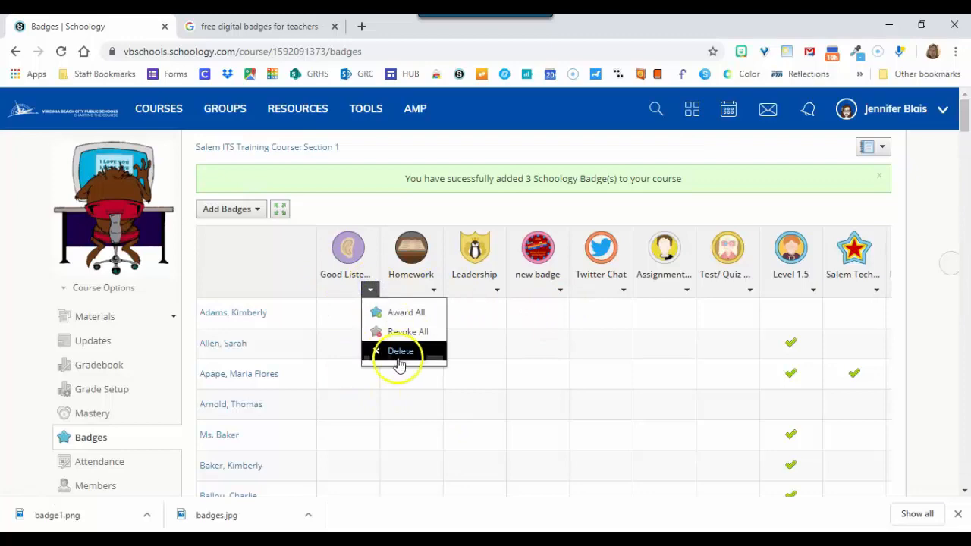
{"action": "left_click", "coordinate": [459, 274]}
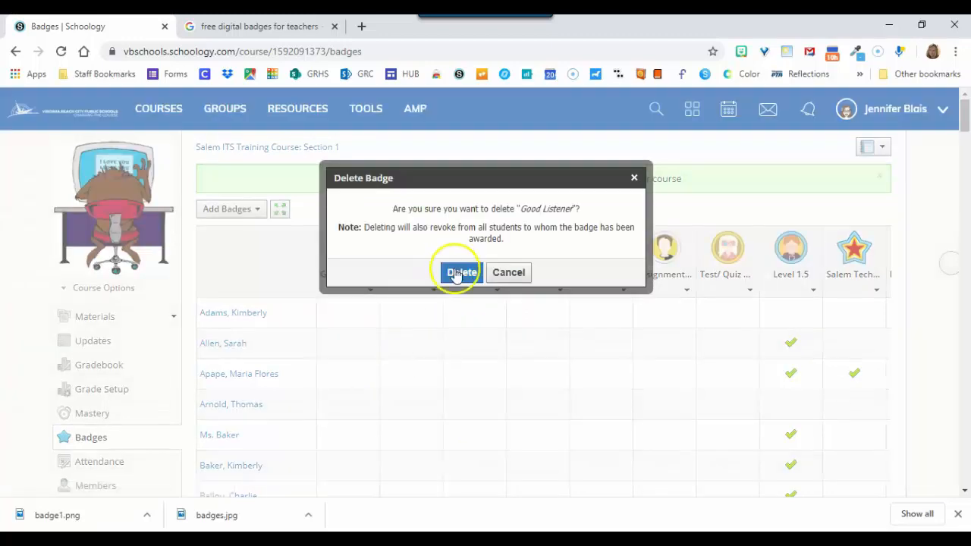
Step: Award "new badge" to the entire course, then revoke it for the second student in the list
{"action": "left_click", "coordinate": [499, 266]}
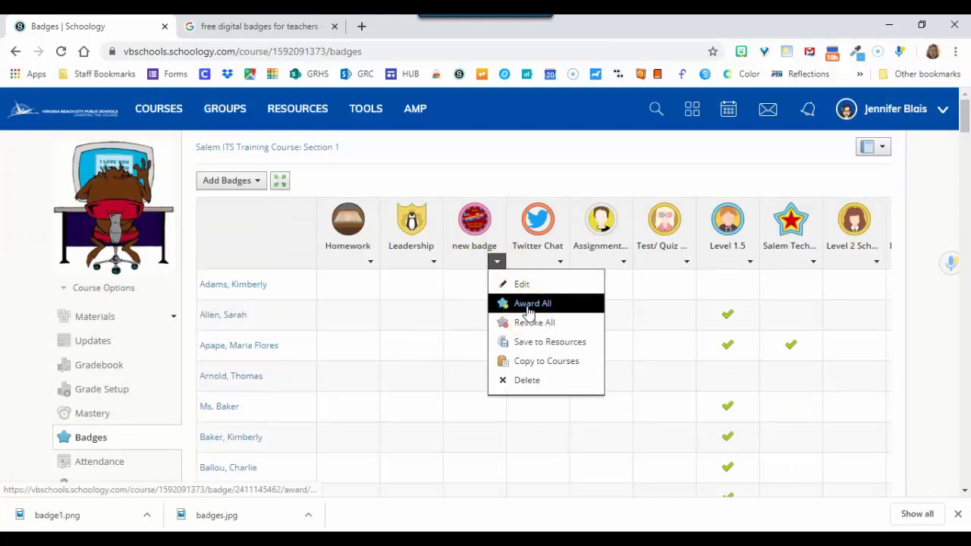
{"action": "left_click", "coordinate": [529, 305]}
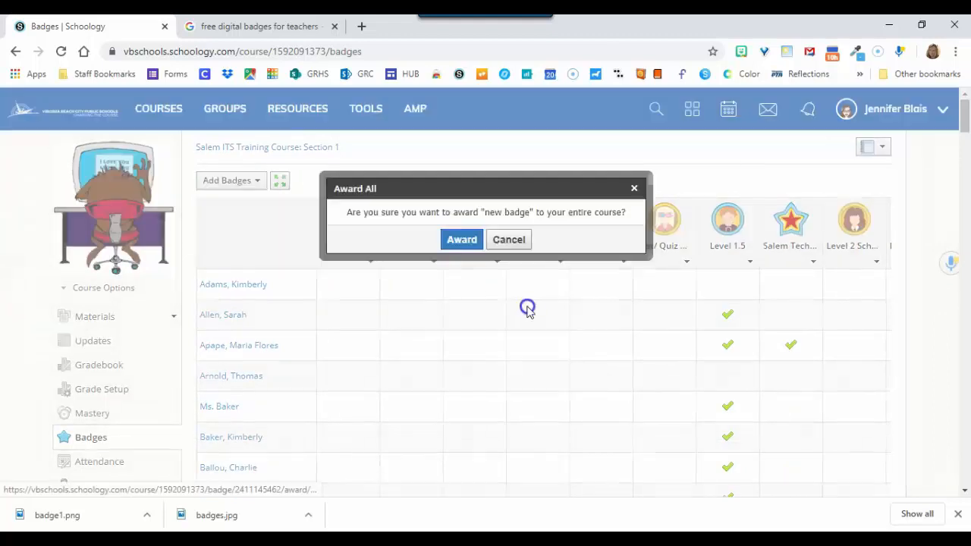
{"action": "left_click", "coordinate": [463, 241]}
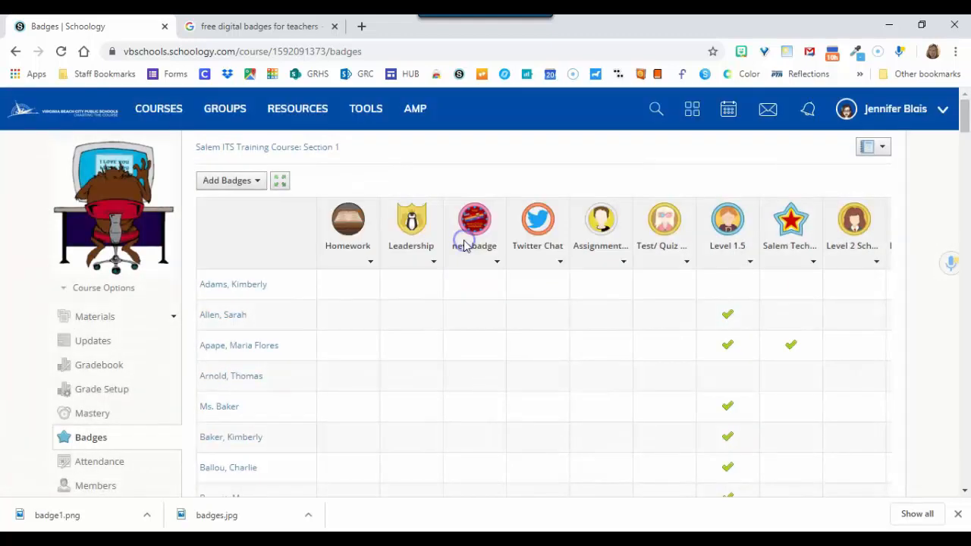
{"action": "left_click", "coordinate": [475, 311]}
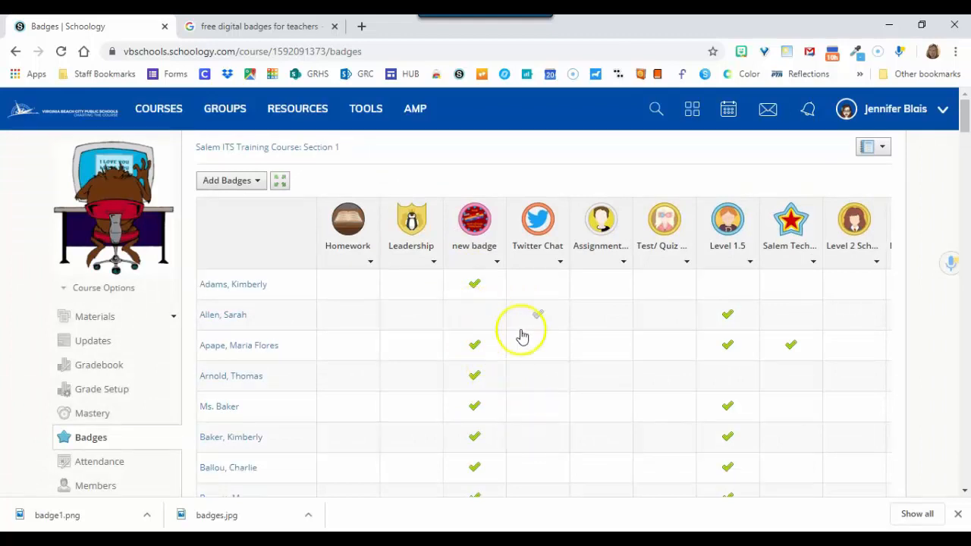
{"action": "left_click", "coordinate": [498, 262]}
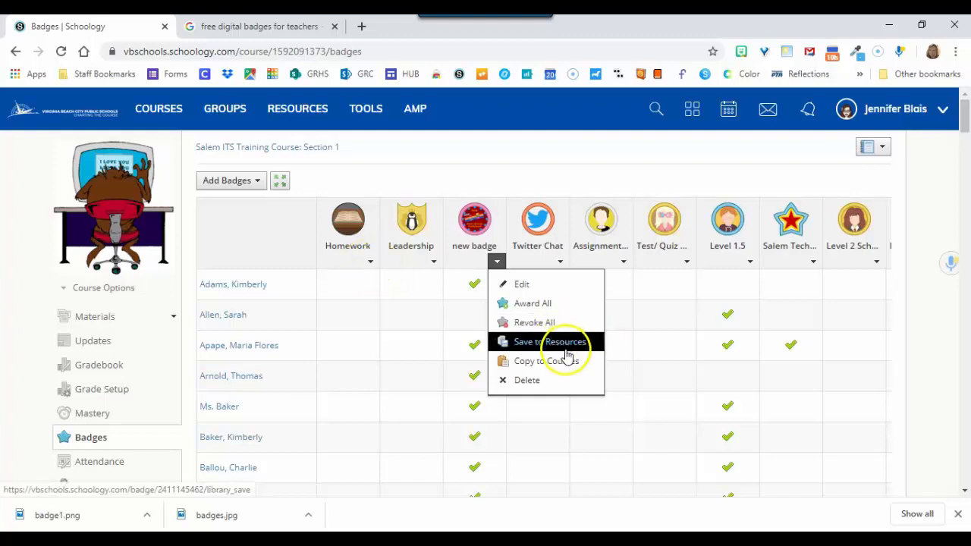
{"action": "left_click", "coordinate": [498, 263]}
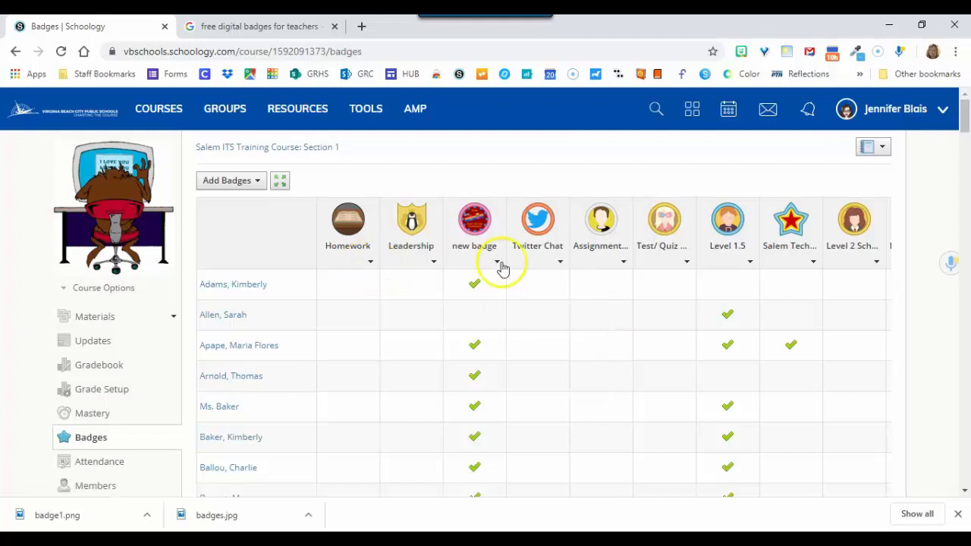
{"action": "left_click", "coordinate": [499, 264]}
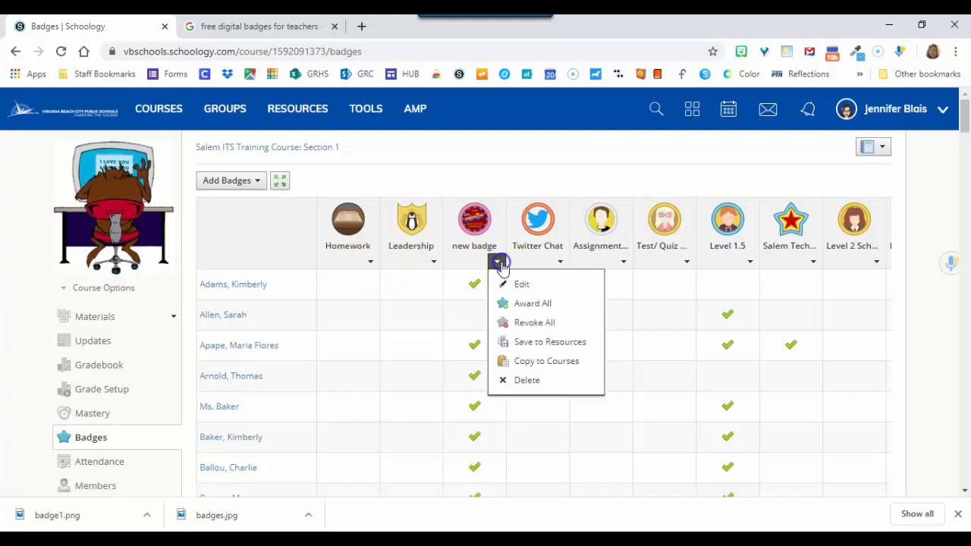
{"action": "left_click", "coordinate": [473, 181]}
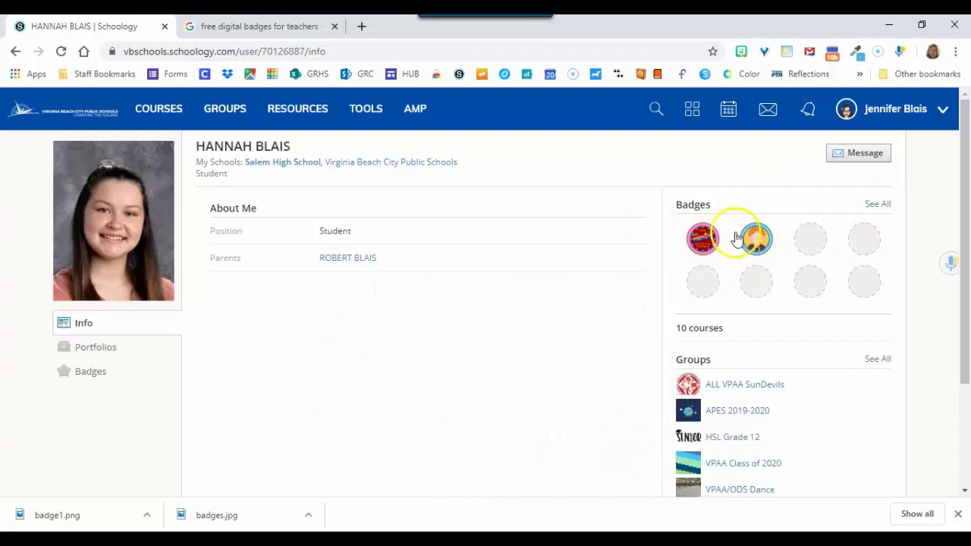
Step: Open the Badges section of the student's profile to view the badges earned
{"action": "left_click", "coordinate": [85, 372]}
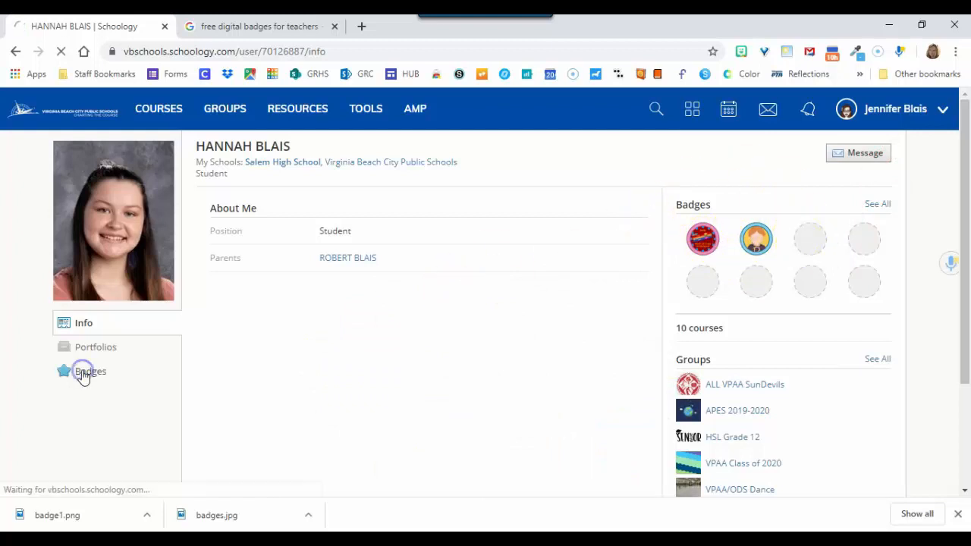